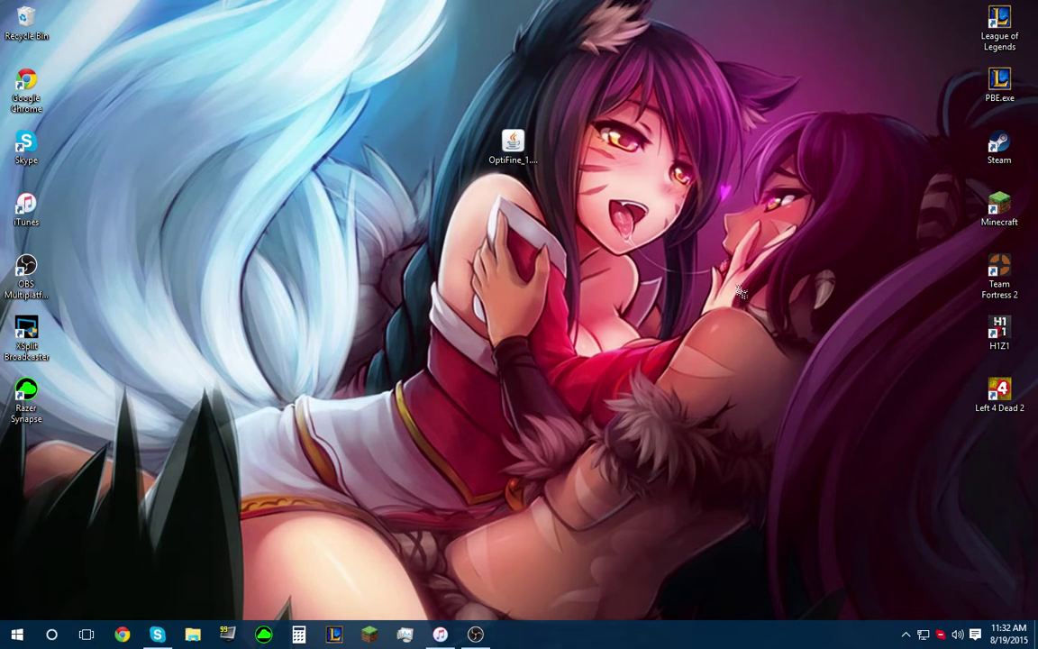
- Move the OptiFine_1.8.8_HD_U_E2.jar icon toward the top-left of the desktop, refreshing after each move
drag(511, 148, 407, 106)
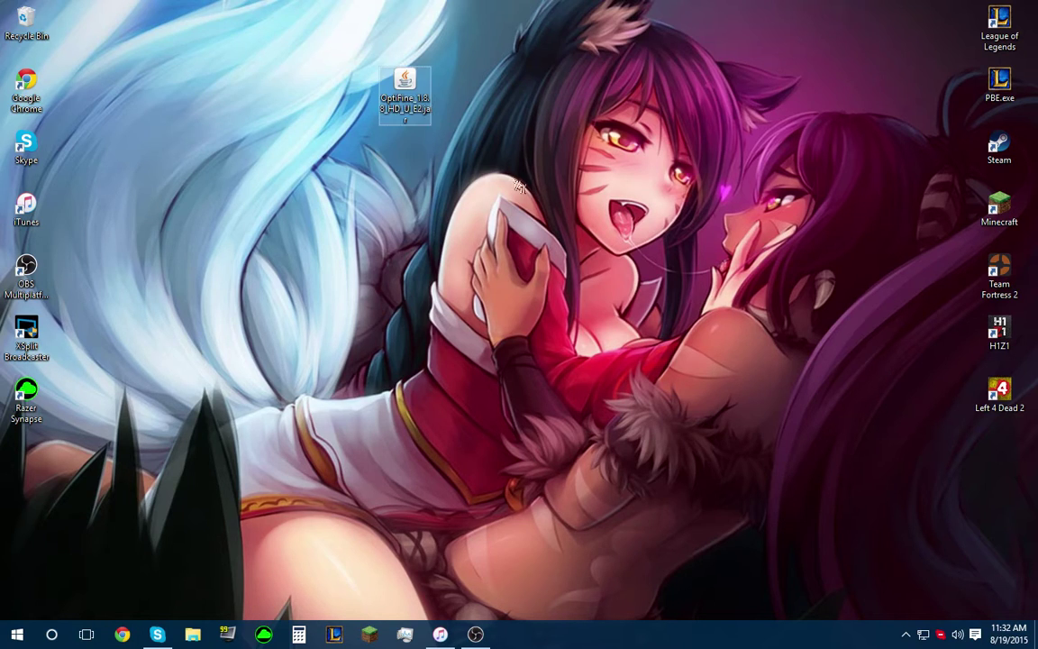
right_click(527, 123)
click(559, 210)
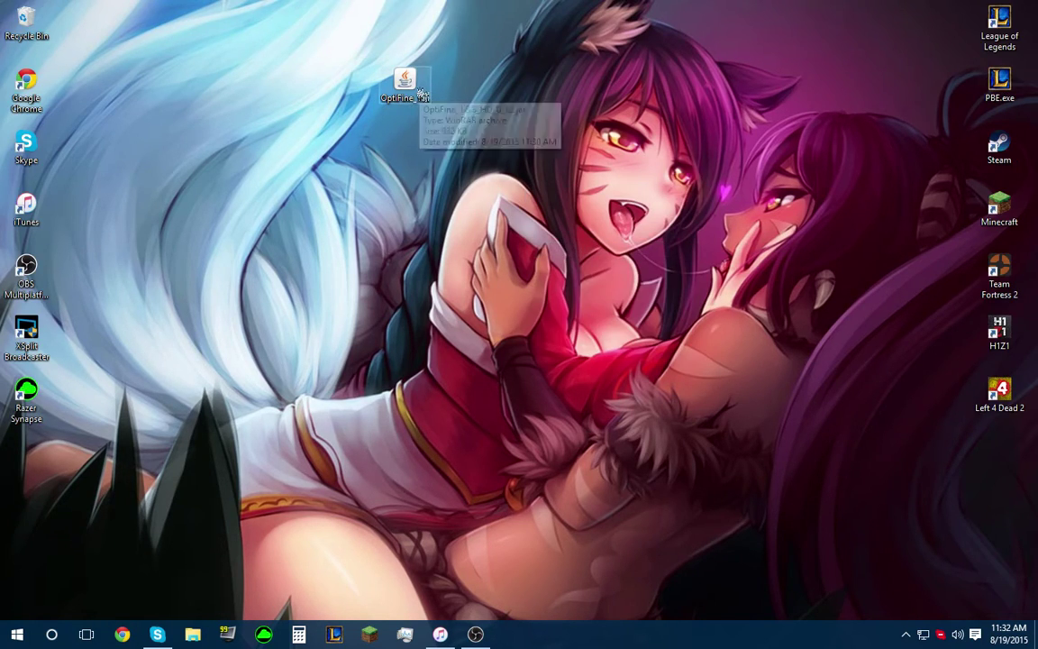
click(405, 80)
drag(405, 80, 427, 108)
right_click(447, 199)
click(487, 256)
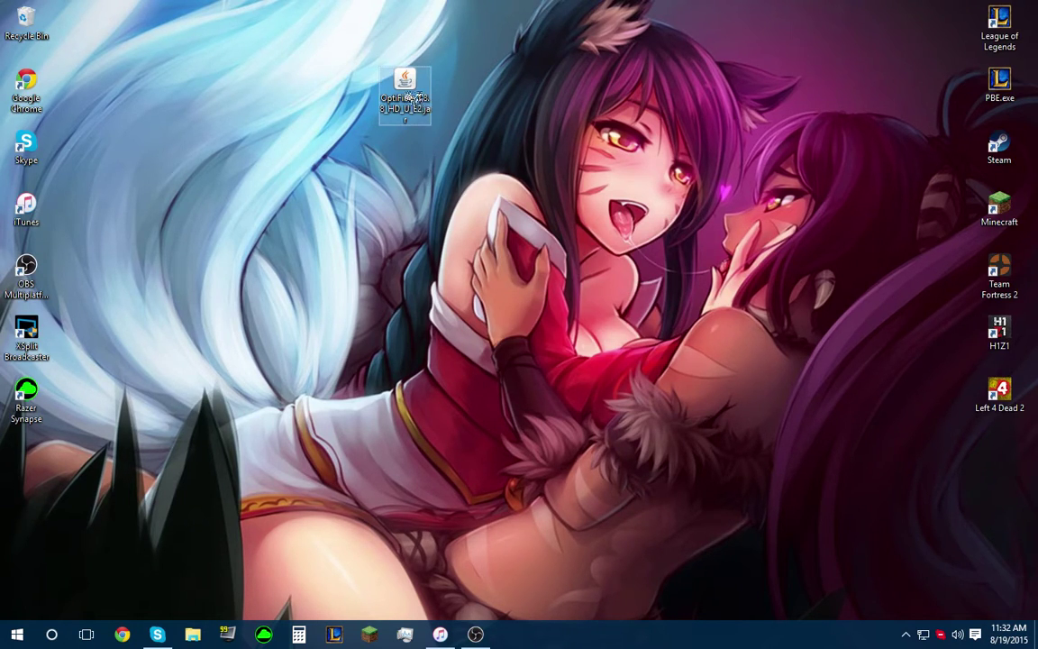
- Open the OptiFine jar in WinRAR, dismiss the expired-trial notice and scroll through its contents
double_click(403, 90)
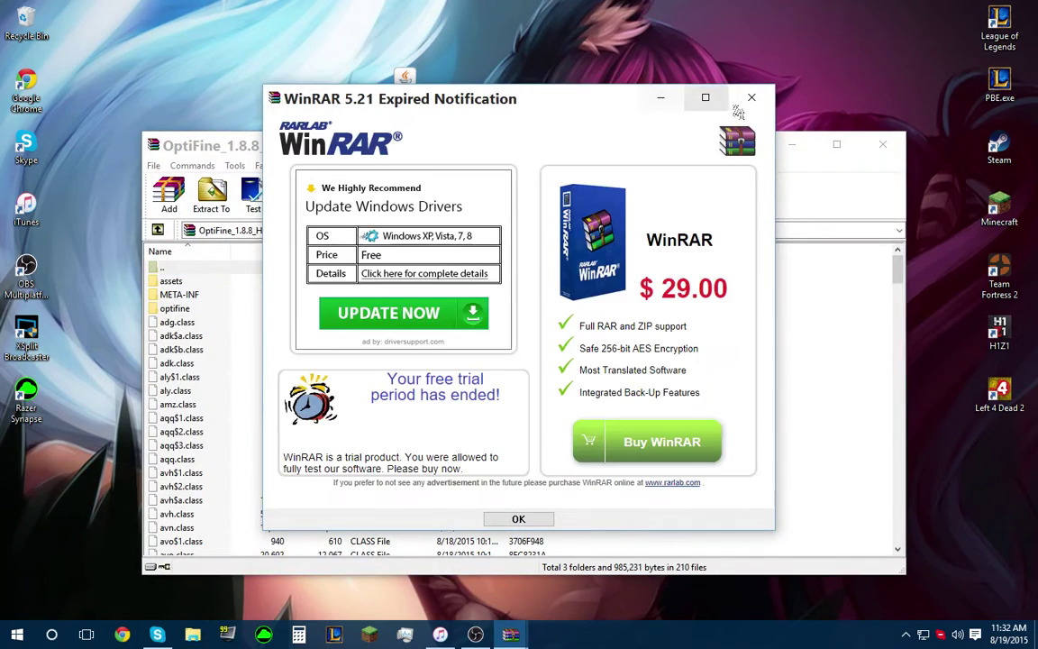
click(752, 97)
scroll(296, 333, down, 5)
scroll(295, 333, down, 20)
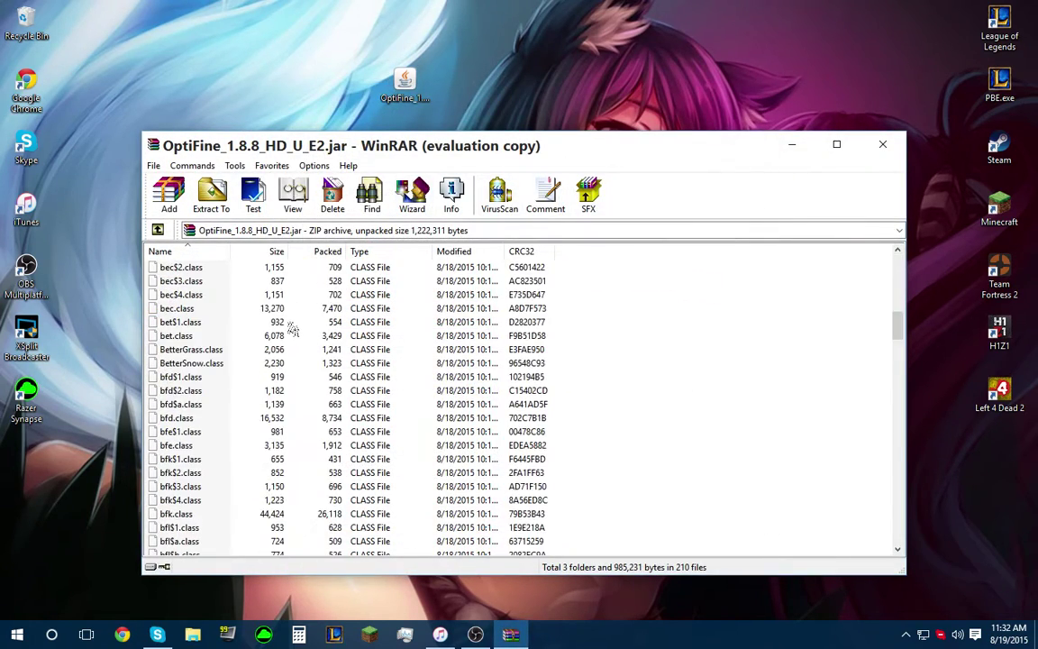
scroll(279, 322, up, 20)
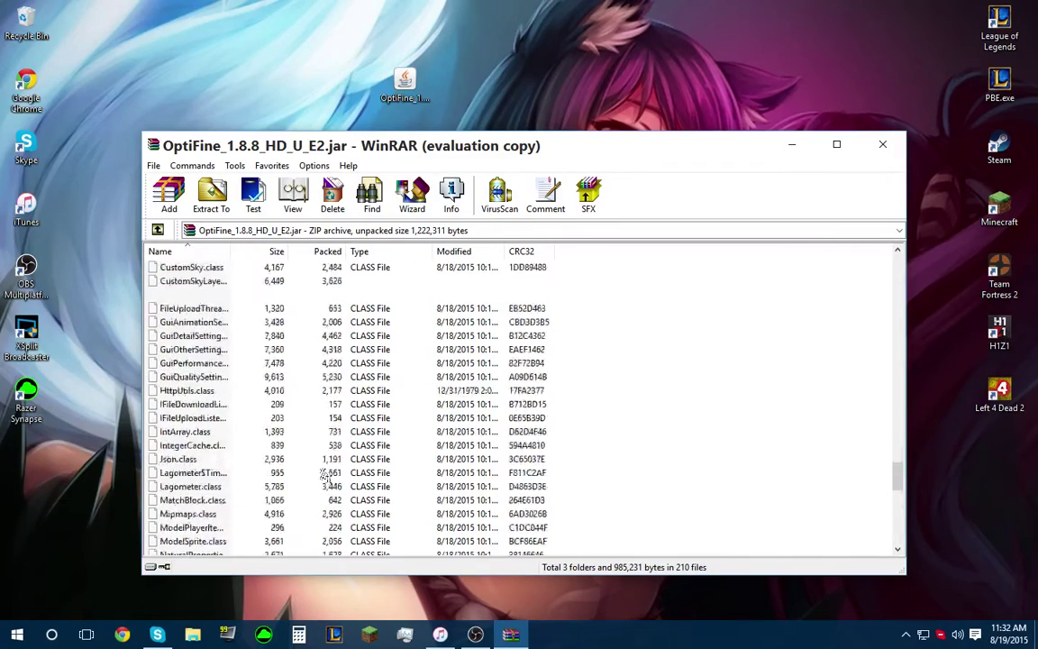
scroll(307, 473, down, 20)
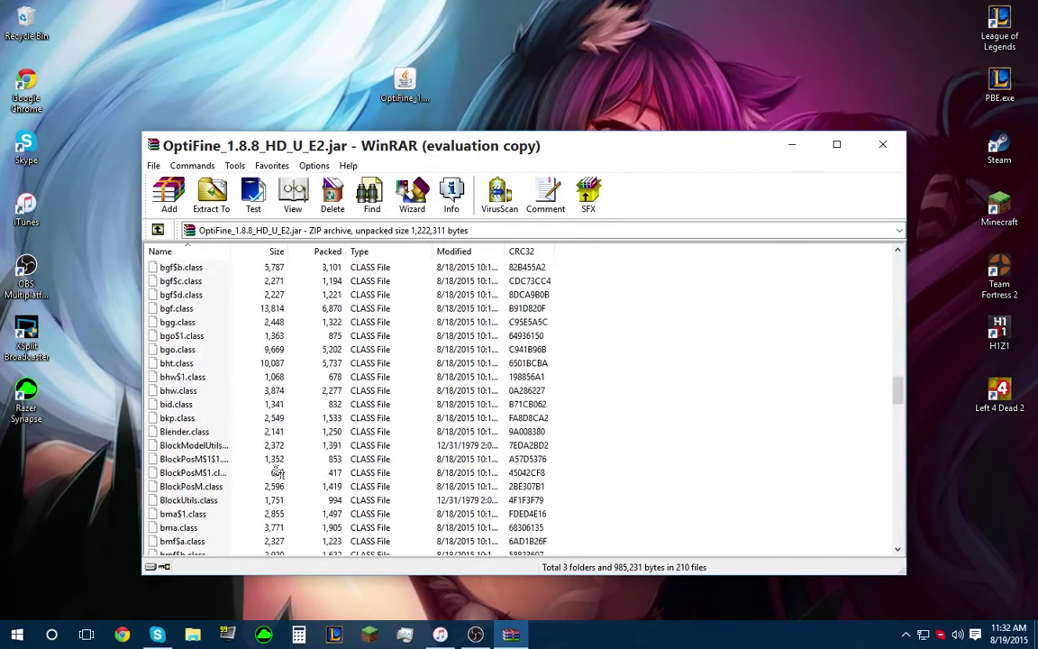
scroll(284, 473, up, 20)
scroll(280, 472, up, 20)
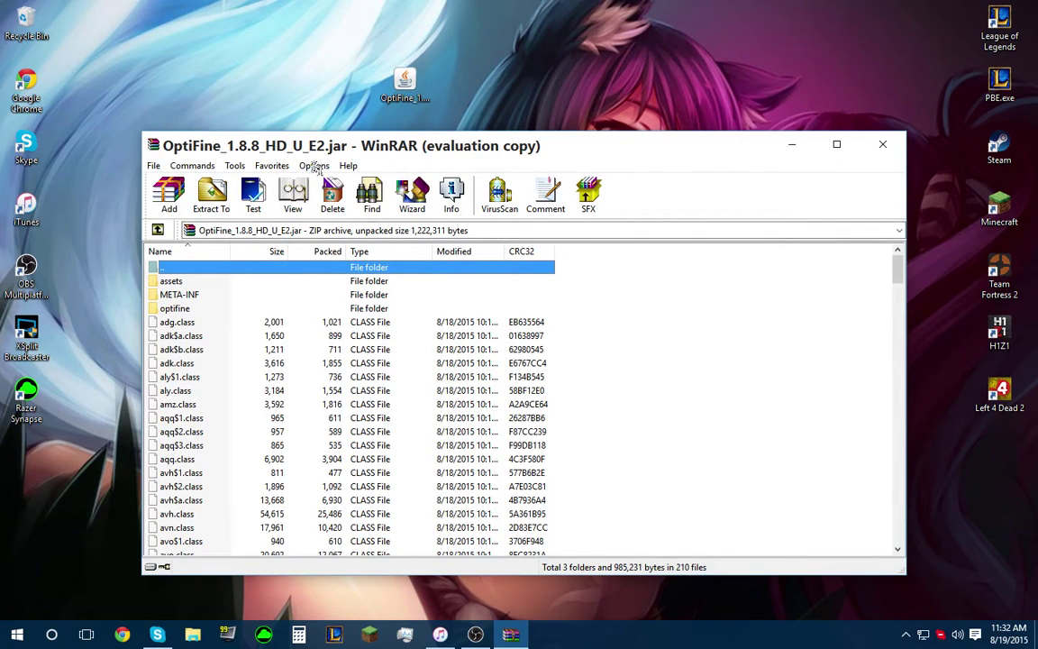
- Go to WinRAR's Options > Settings and show the Integration file-association page
click(316, 166)
click(333, 182)
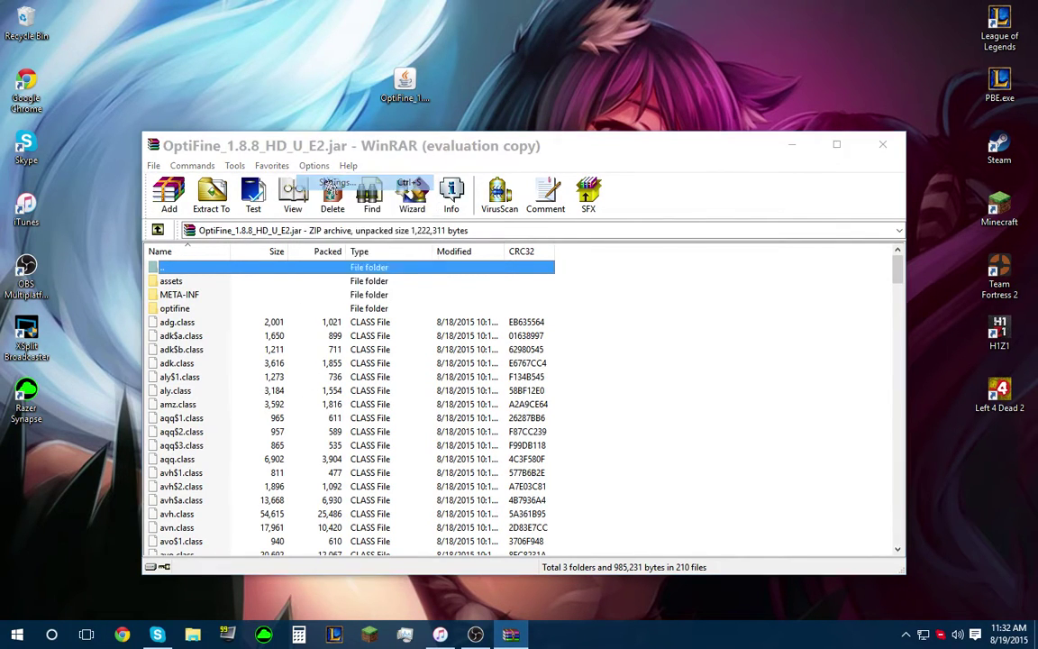
click(592, 243)
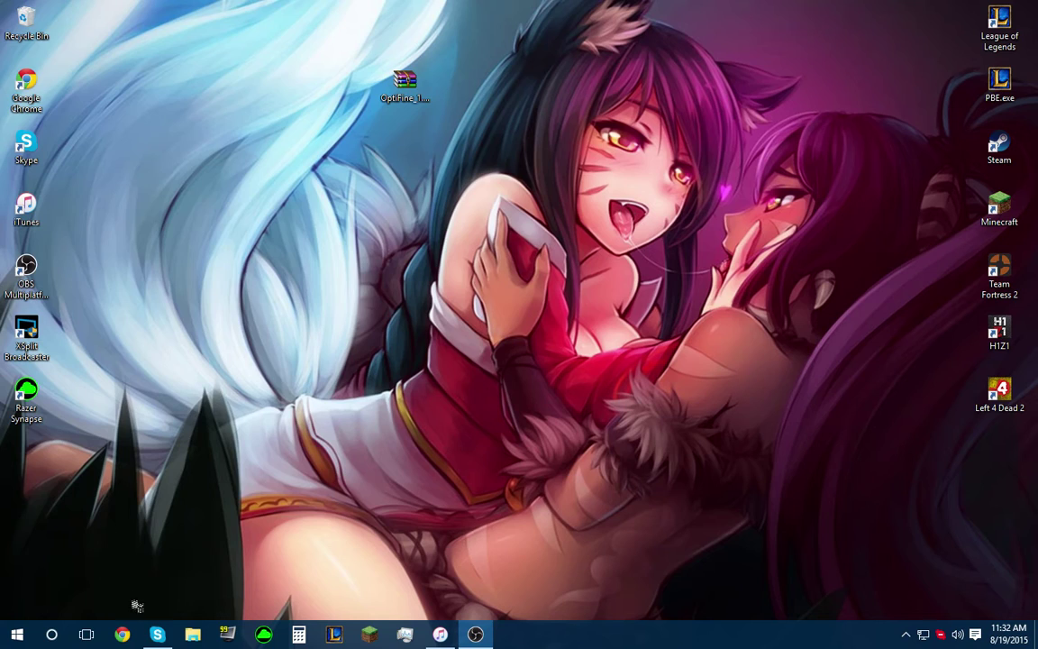
- Search for Java in Google Chrome and open the java.com download page
right_click(193, 400)
click(207, 464)
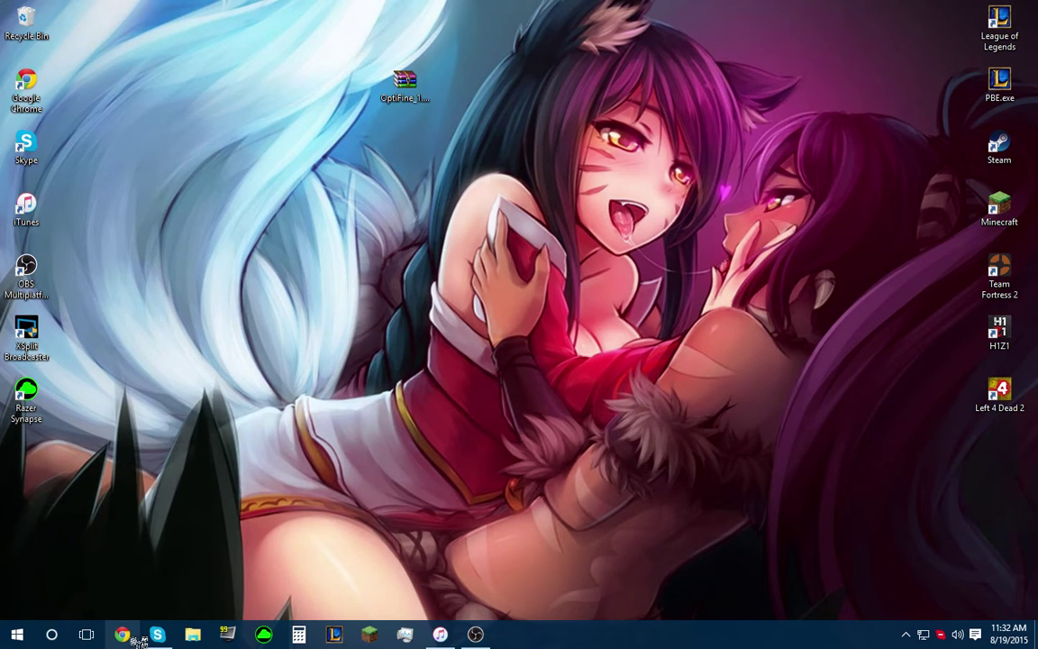
click(136, 637)
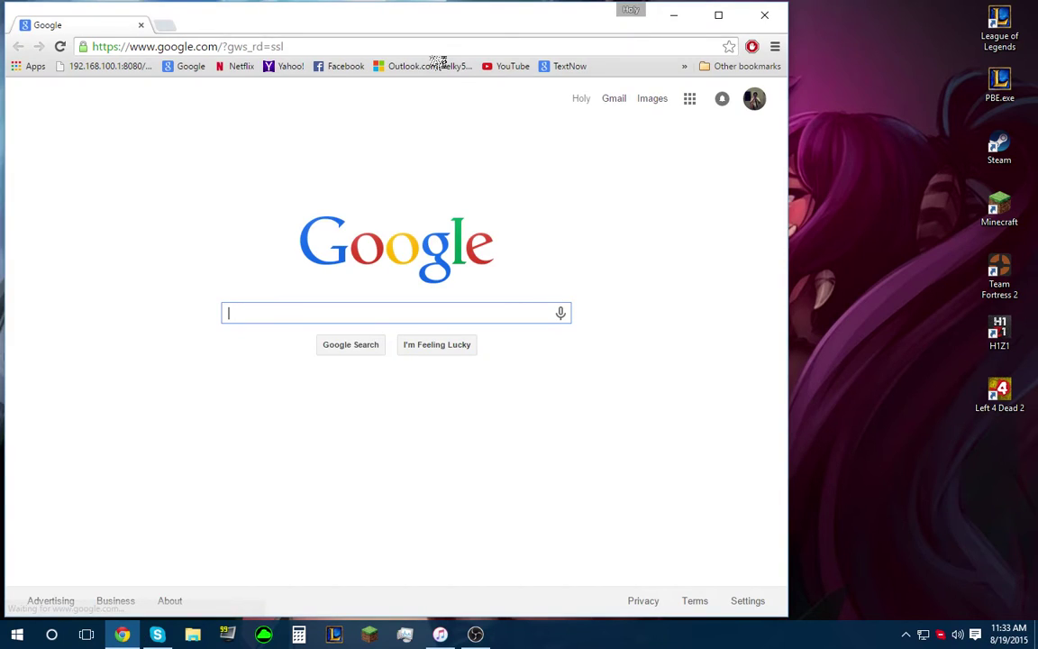
click(428, 47)
text(Ja)
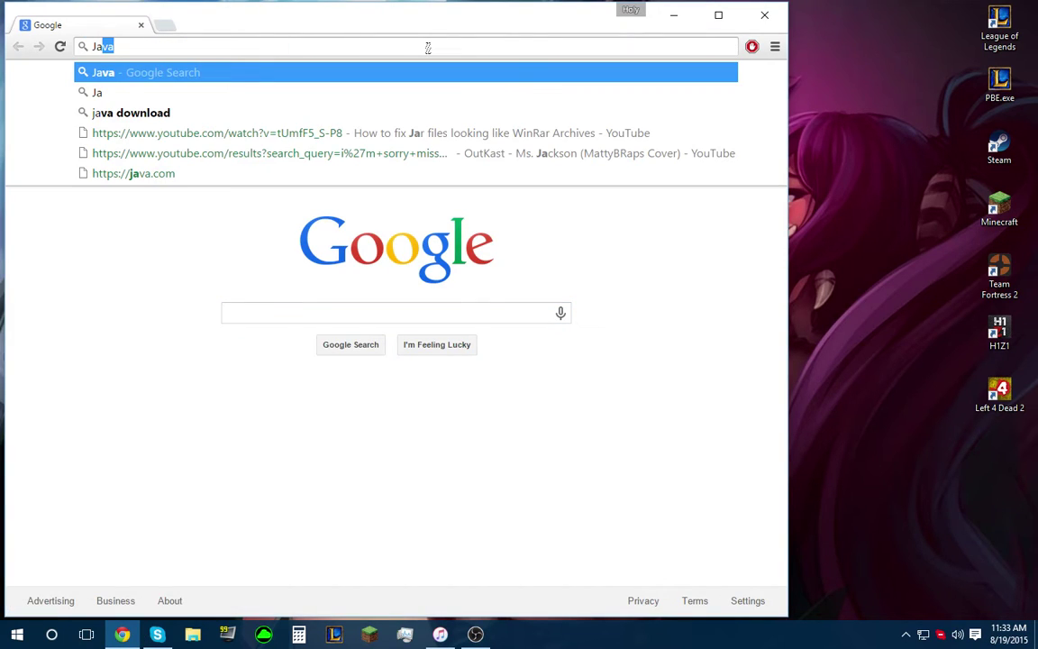
key(Return)
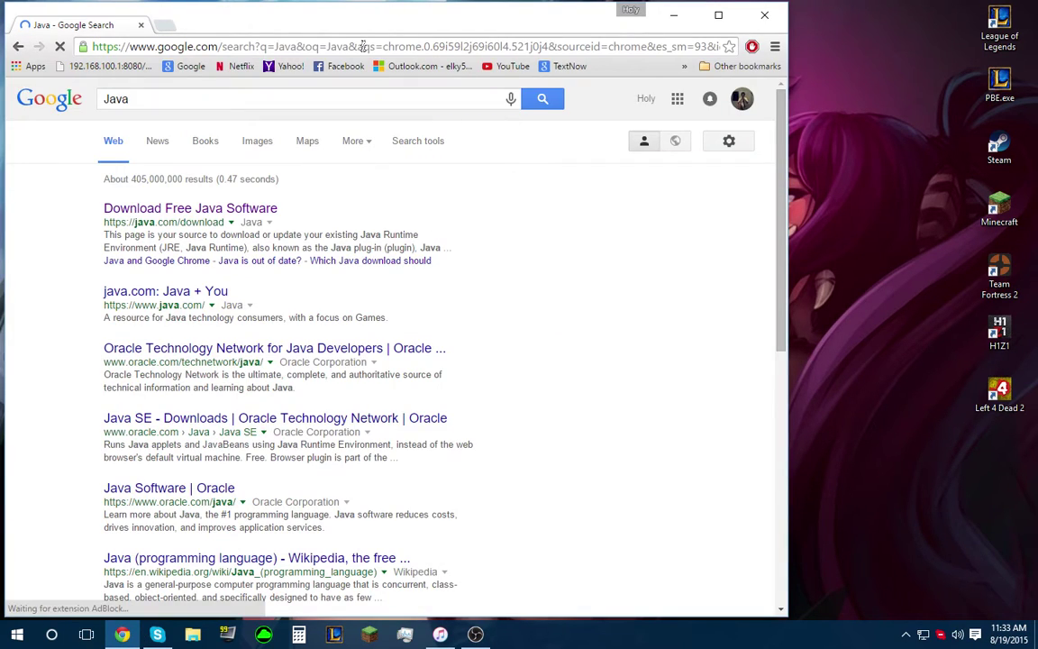
click(180, 207)
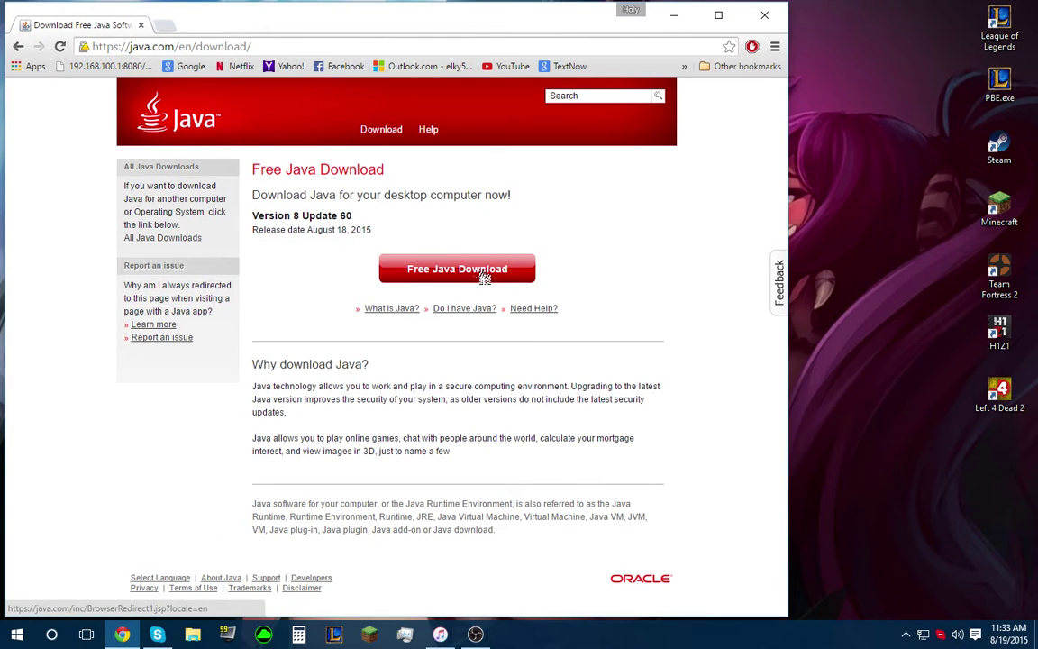
- Start the free JavaSetup8u60.exe download by accepting the licence, then minimize Chrome
click(674, 17)
right_click(561, 396)
click(601, 457)
click(412, 275)
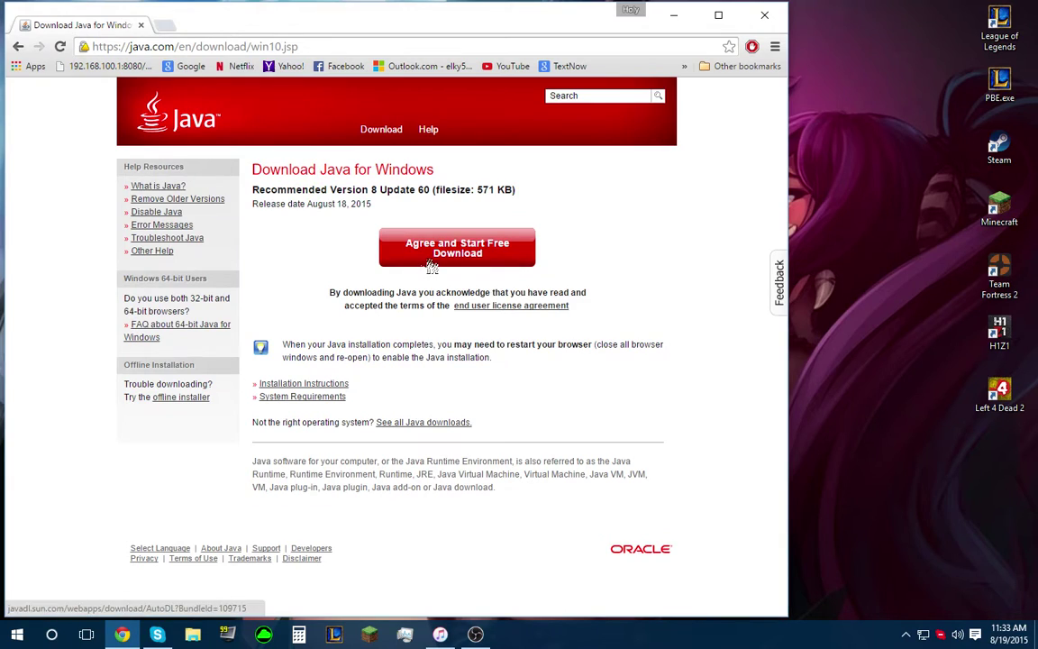
click(437, 259)
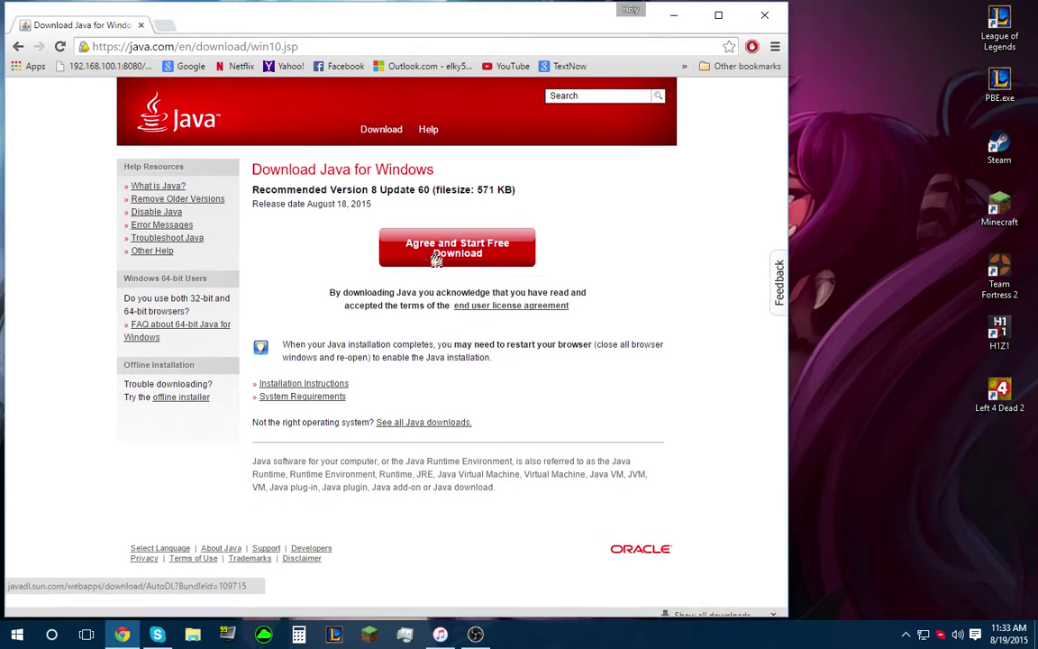
click(674, 15)
- Run JavaSetup8u60.exe from Downloads, choose Install, and close the Downloads window
right_click(455, 215)
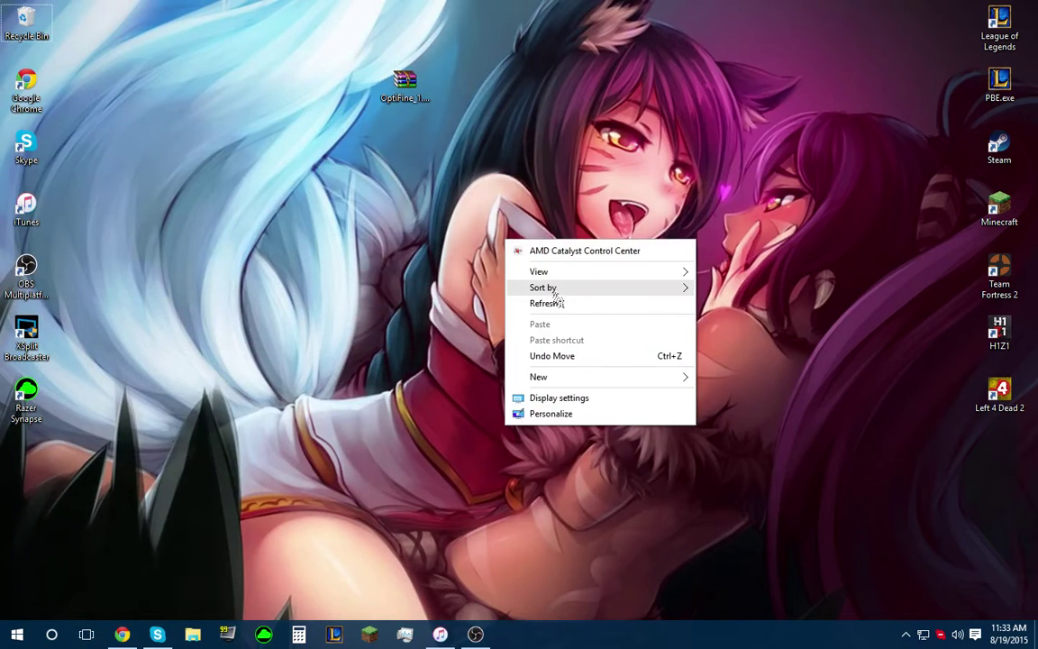
click(518, 273)
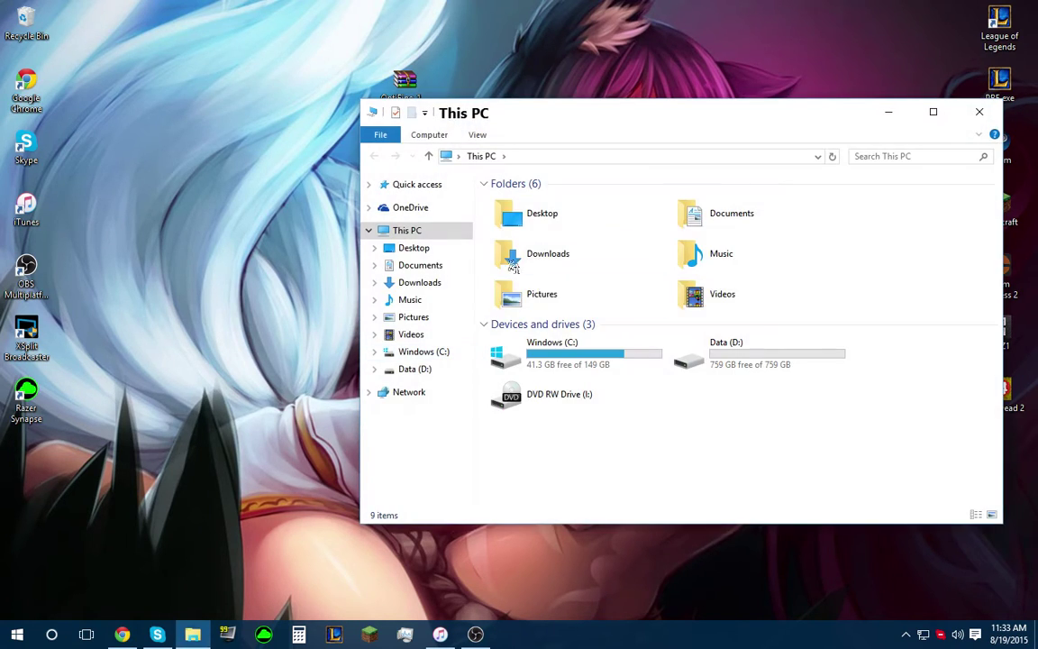
double_click(521, 255)
double_click(695, 219)
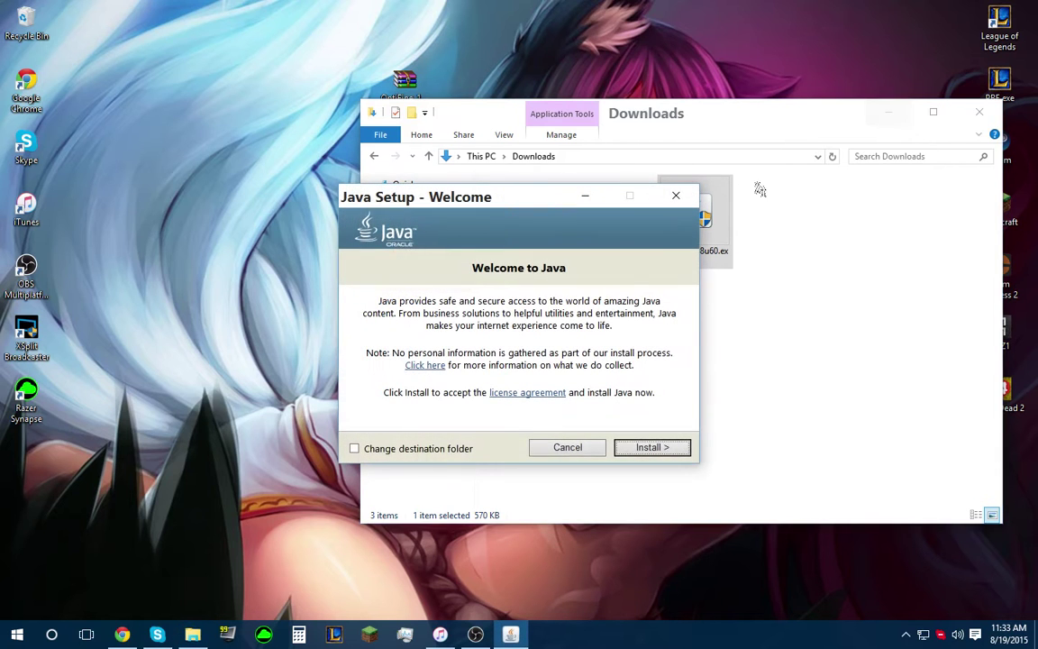
click(659, 455)
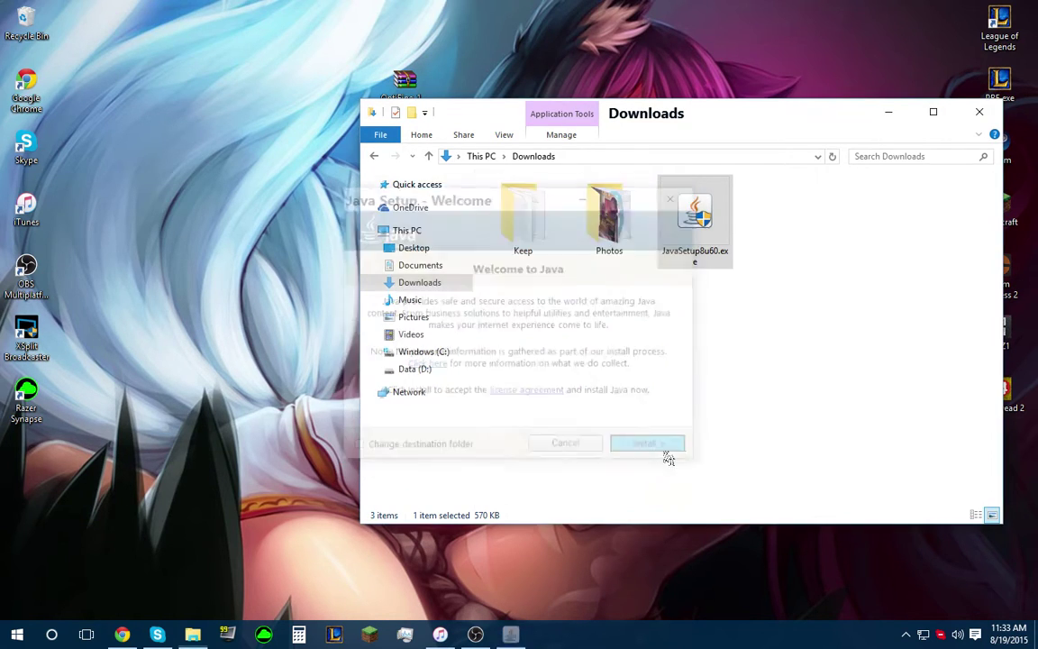
click(966, 123)
- Untick the Yahoo homepage and search offer and continue the Java installation to completion
right_click(122, 634)
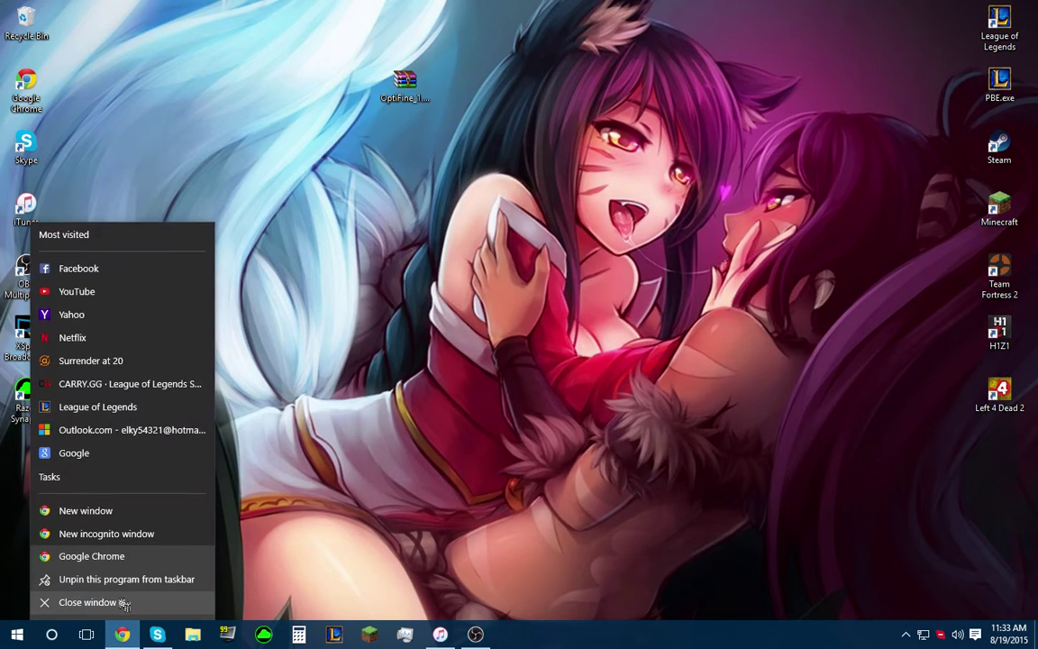
click(124, 603)
right_click(303, 378)
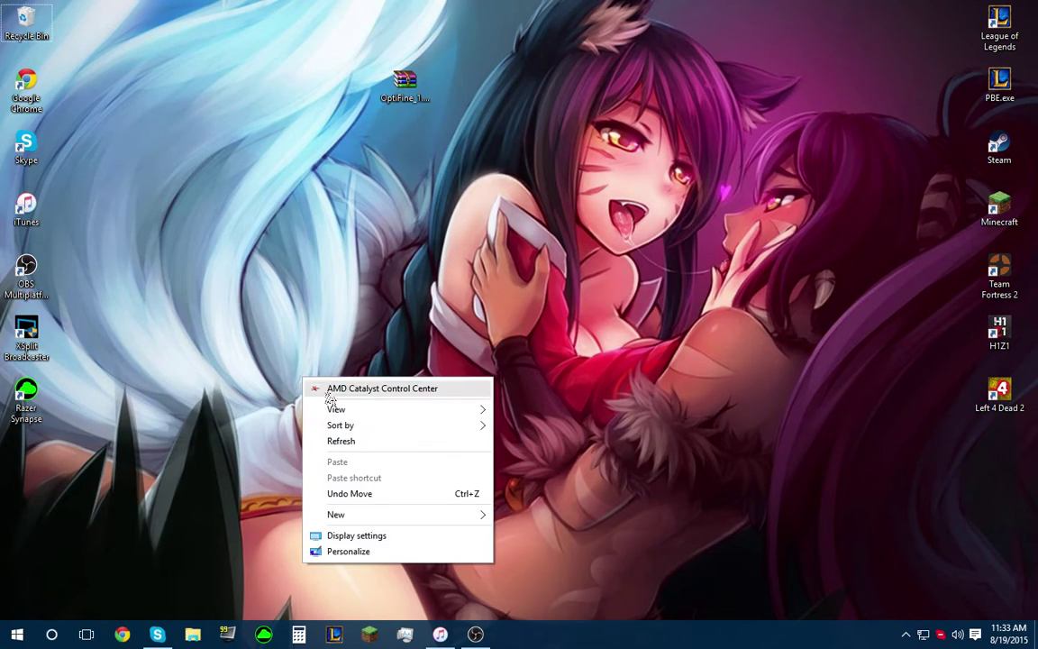
click(353, 447)
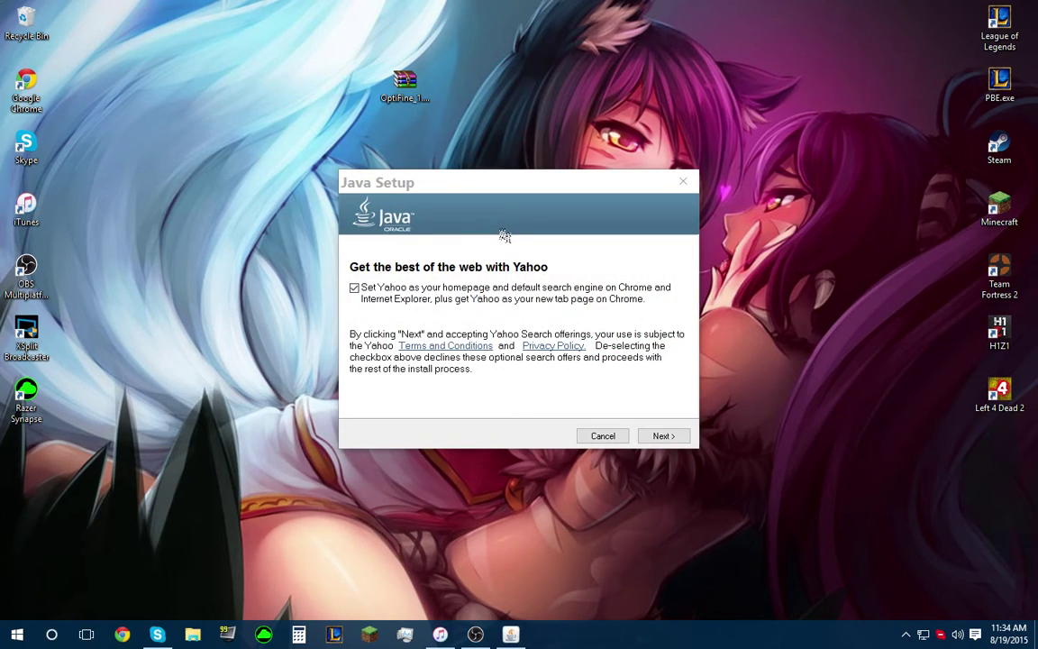
click(354, 288)
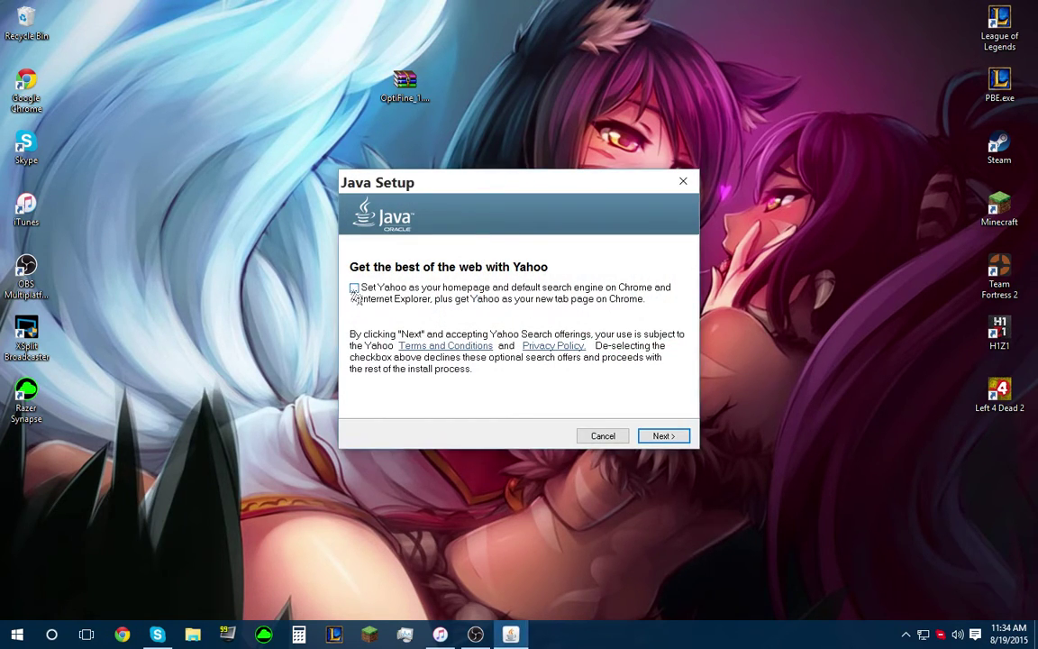
click(665, 438)
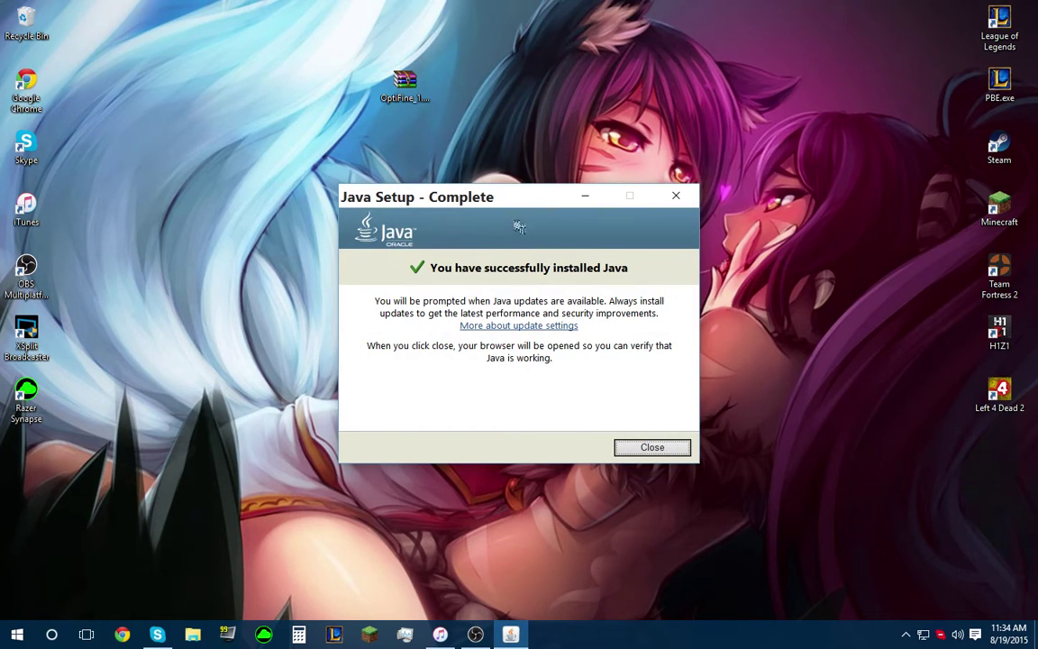
- Close the completed Java Setup and scroll through the Verify Java Version page in Internet Explorer
click(655, 449)
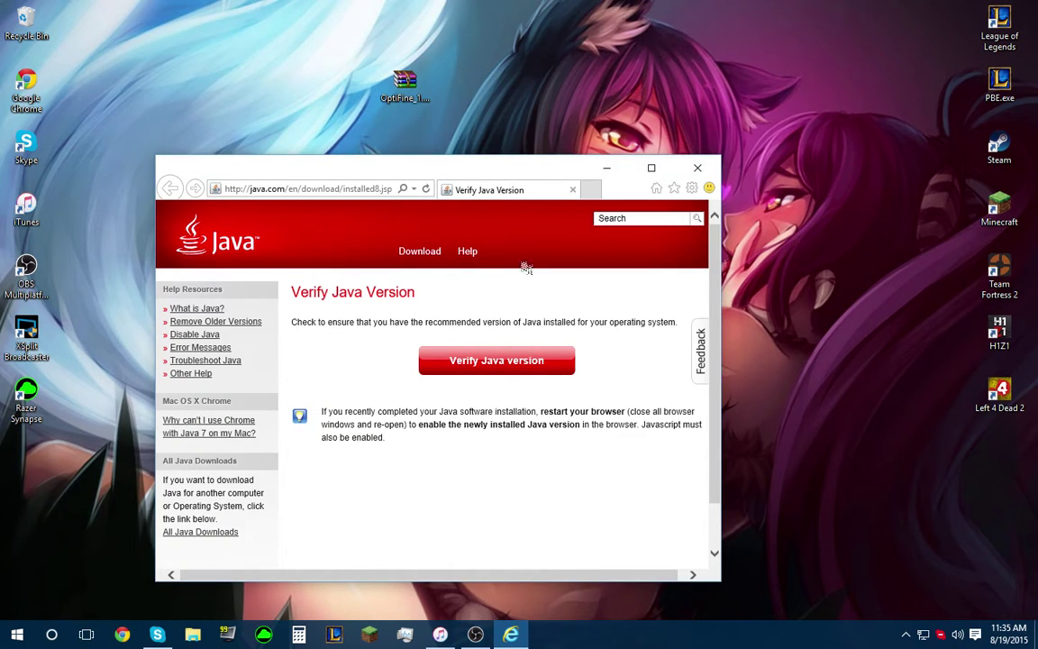
scroll(560, 361, down, 2)
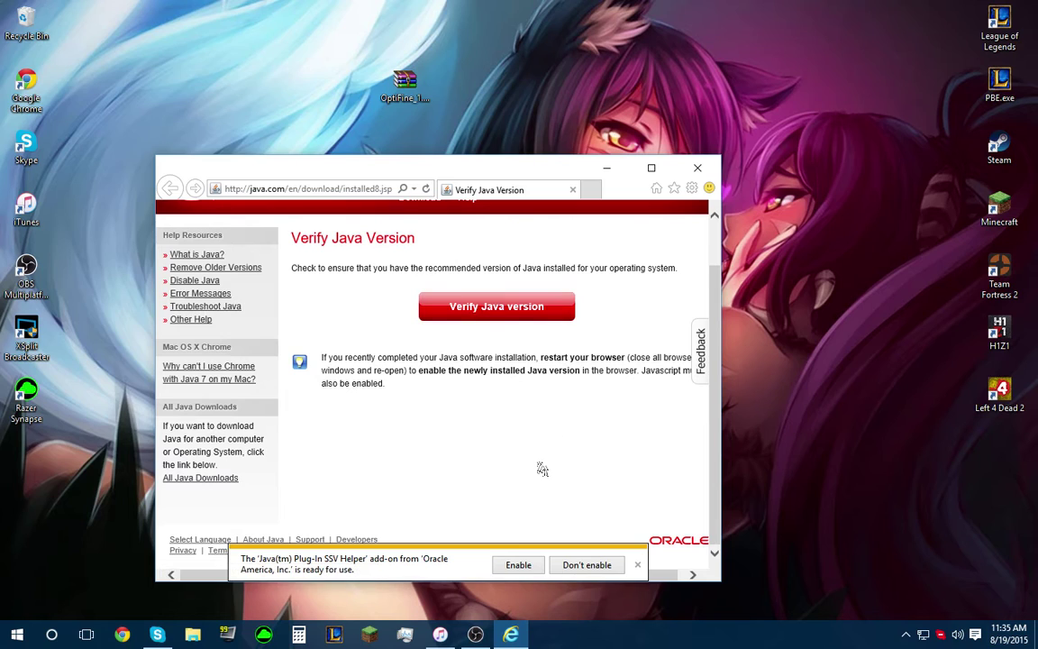
scroll(542, 468, up, 2)
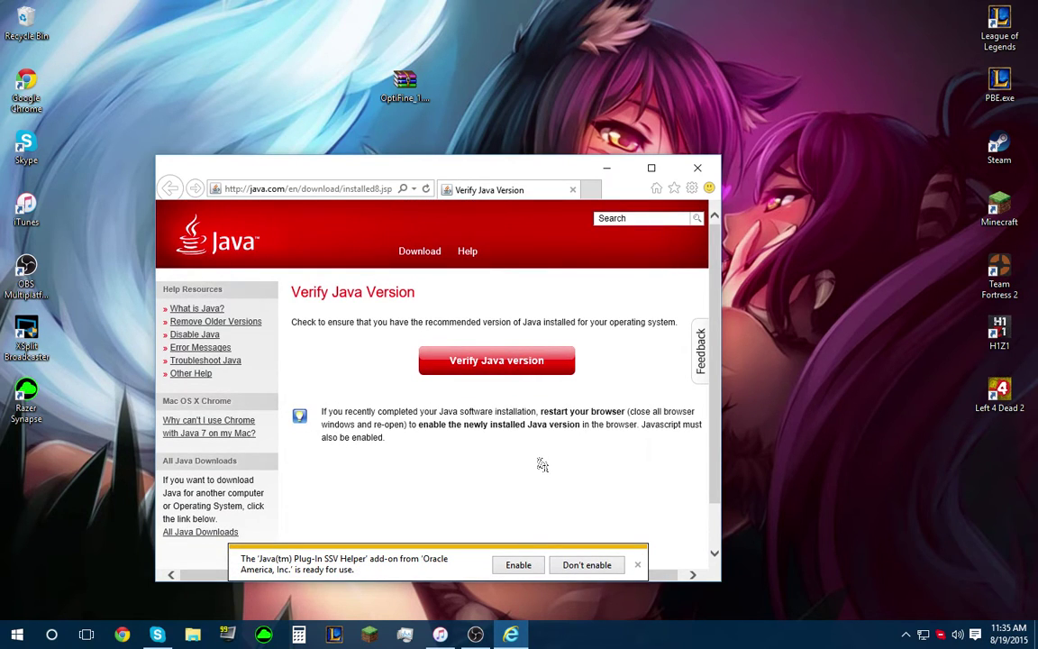
scroll(541, 464, down, 2)
scroll(540, 462, up, 2)
- Close the Java verification page and refresh the desktop twice
click(683, 178)
right_click(437, 221)
click(478, 296)
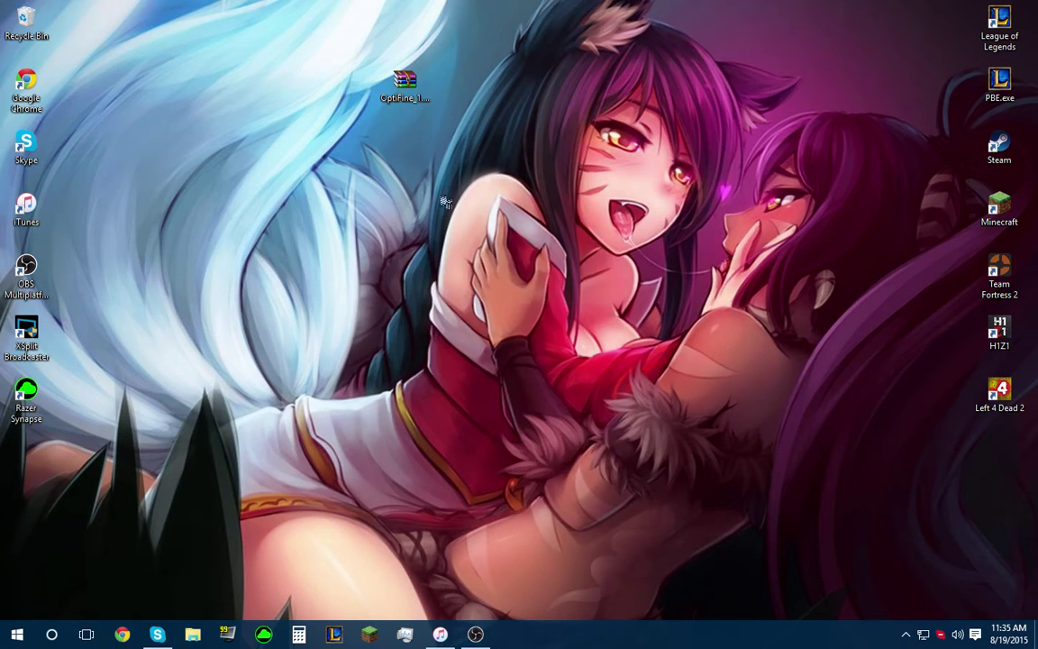
right_click(470, 147)
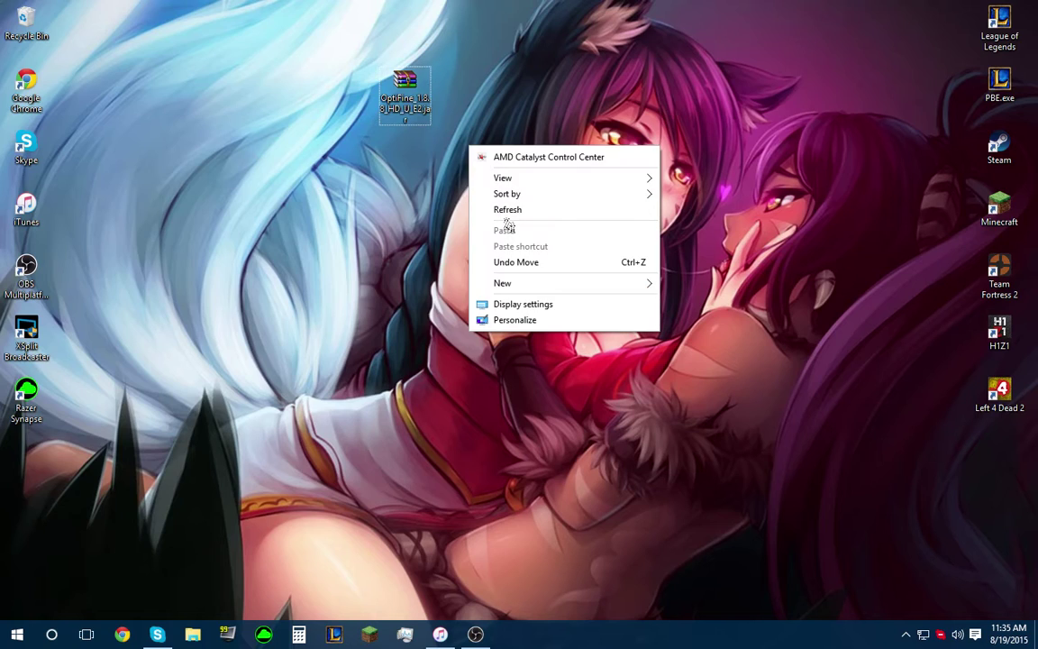
click(505, 210)
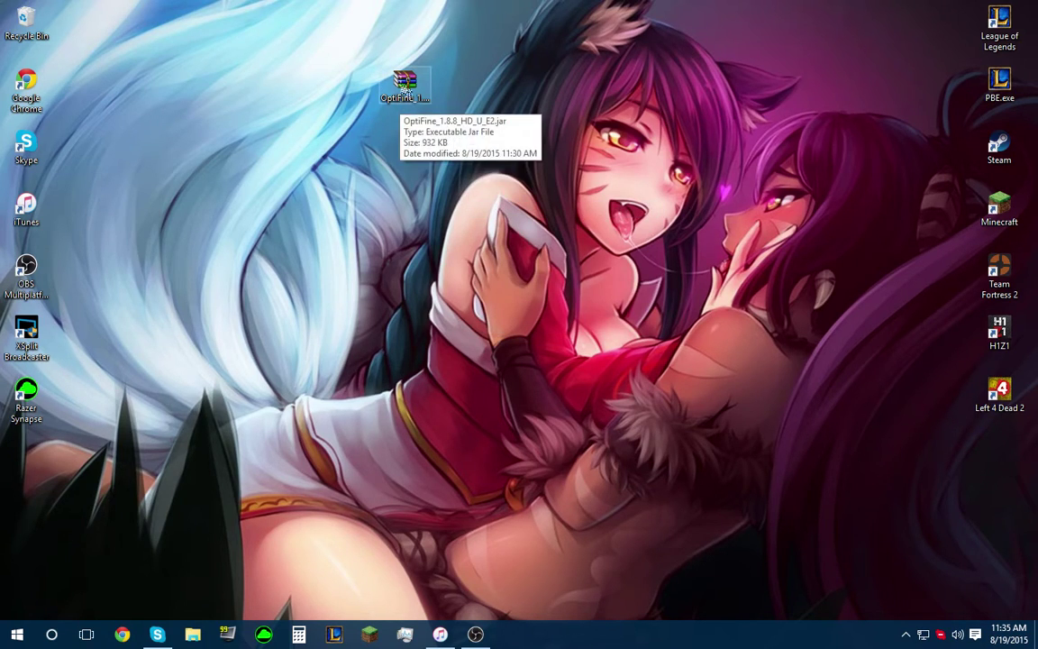
- Open the OptiFine jar with Java(TM) Platform SE binary, enlarge the installer window, then close it
right_click(406, 87)
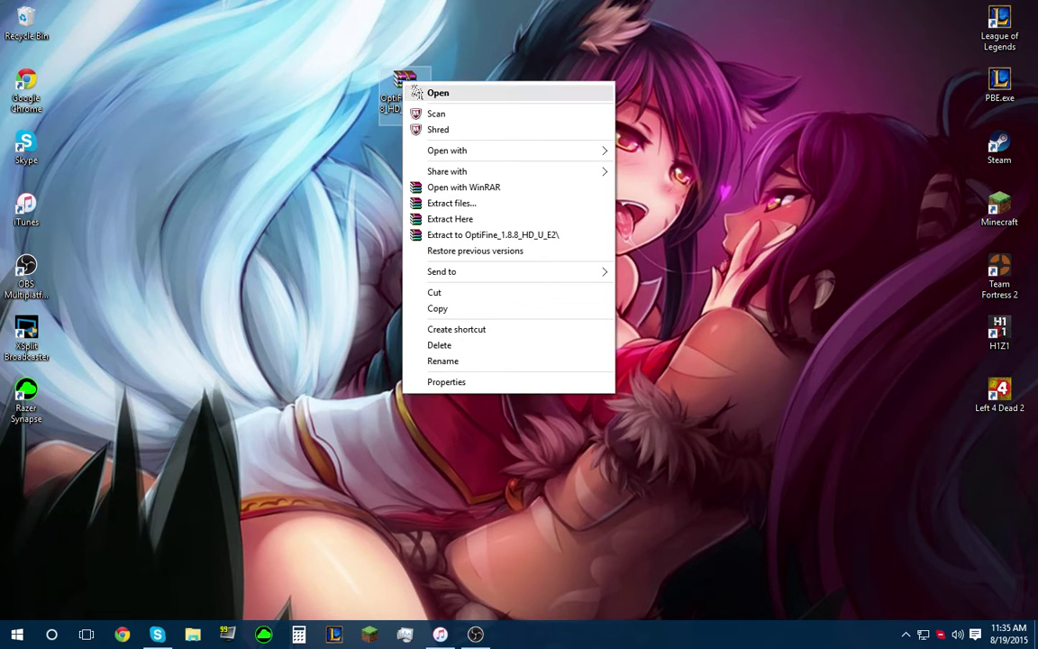
mouse_move(506, 153)
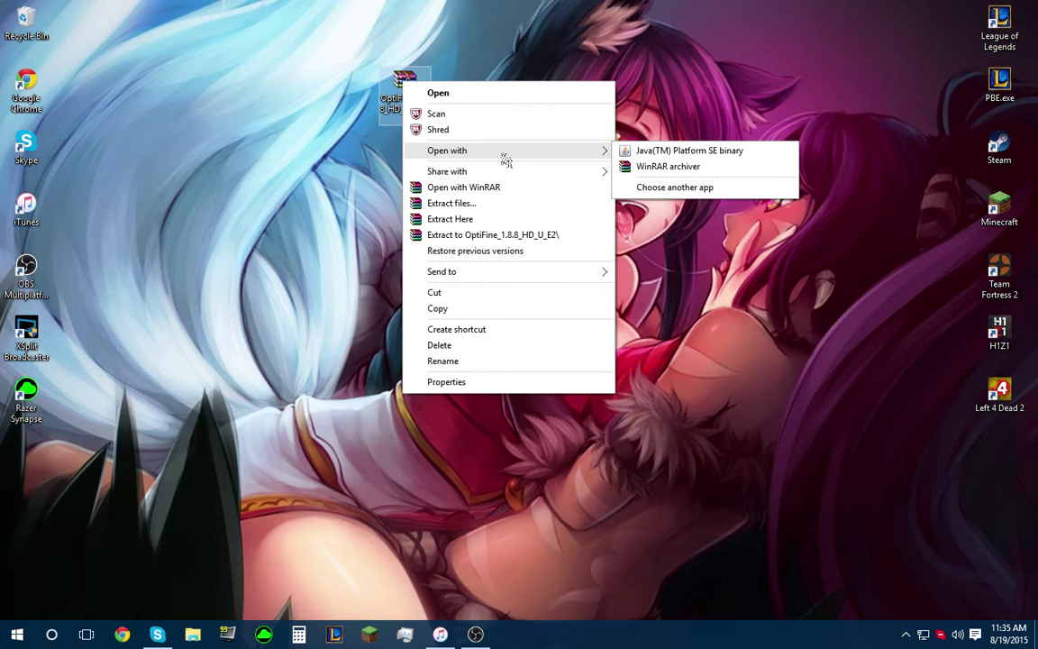
click(656, 155)
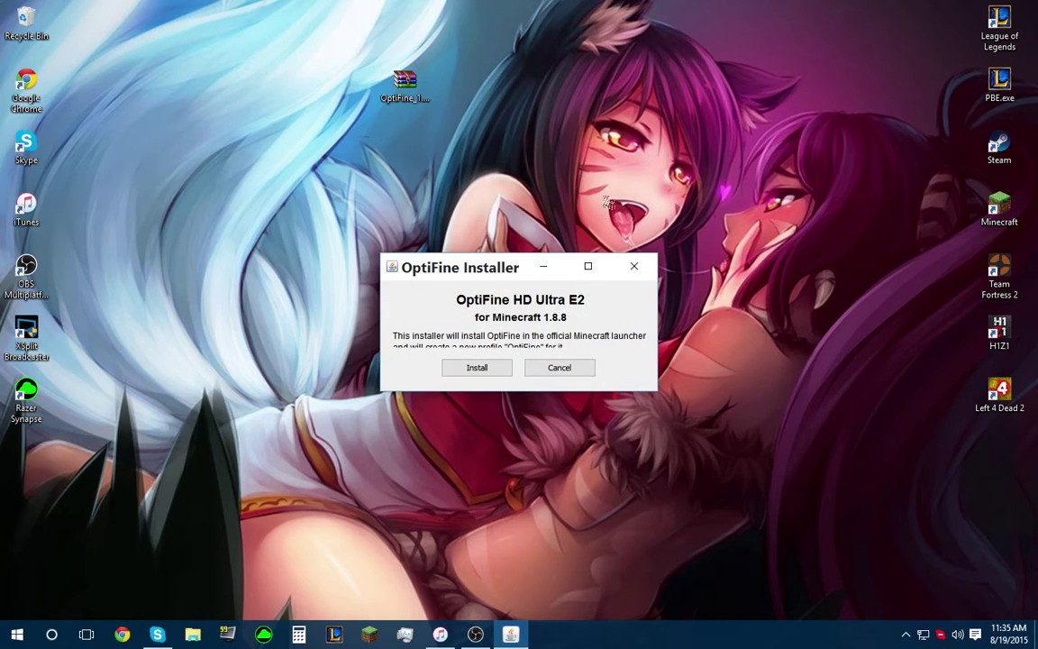
drag(517, 253, 530, 232)
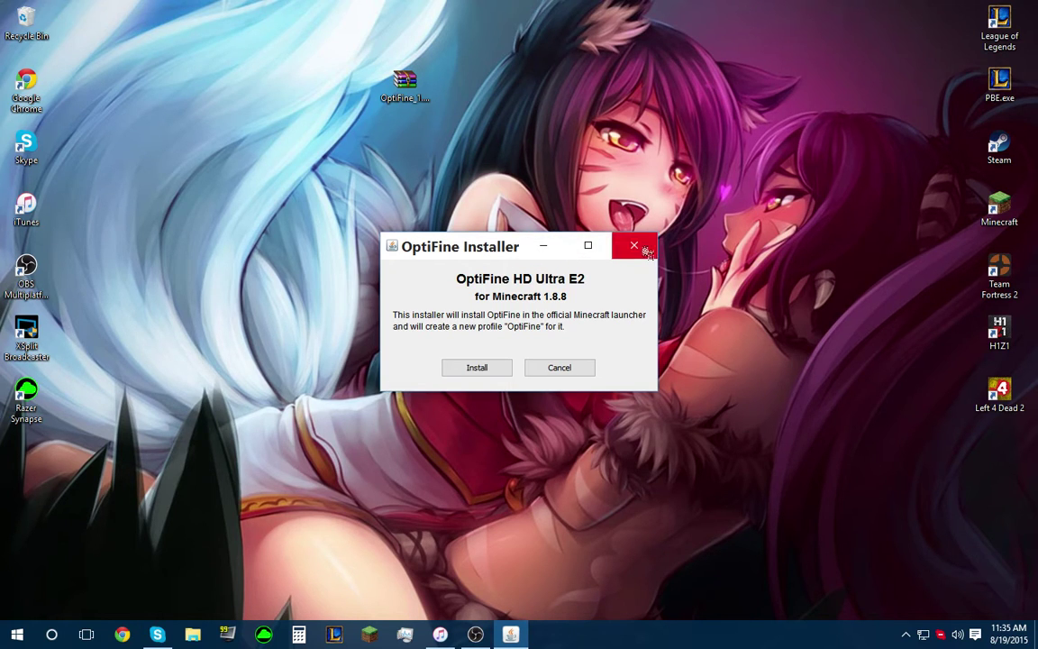
click(647, 253)
- Make Java(TM) Platform SE binary the always-used app for .jar files via Choose another app
right_click(404, 83)
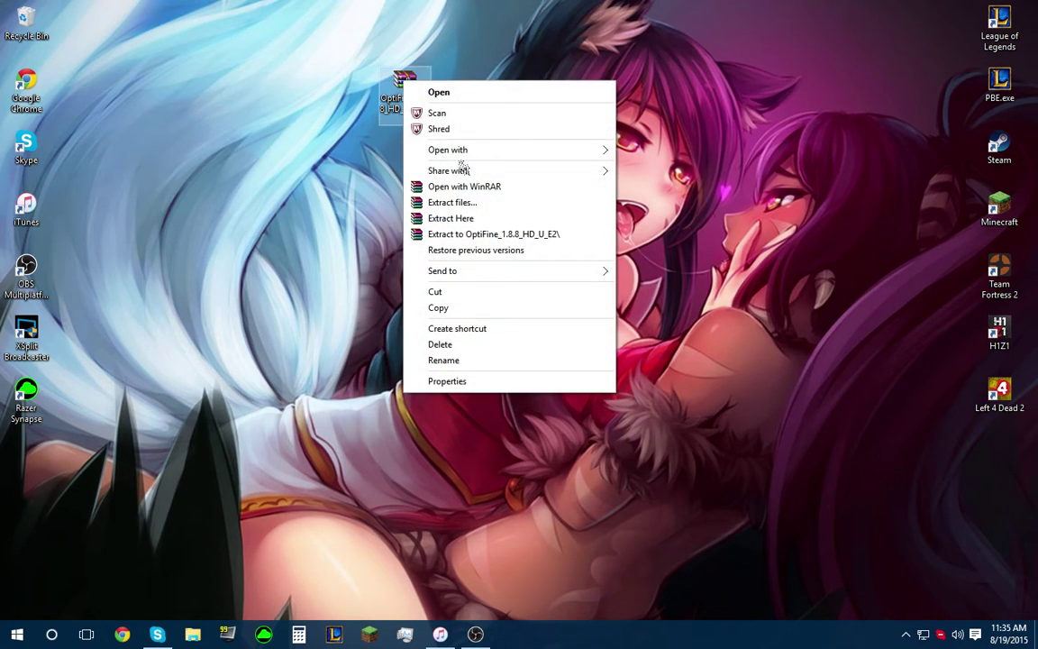
mouse_move(463, 154)
click(682, 188)
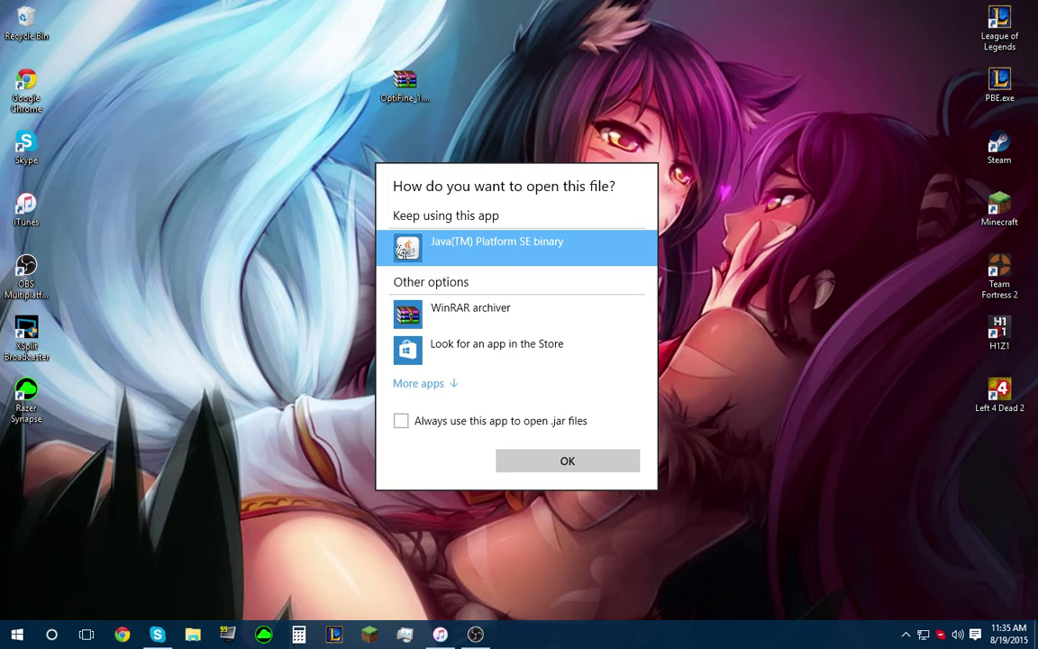
click(402, 423)
click(570, 463)
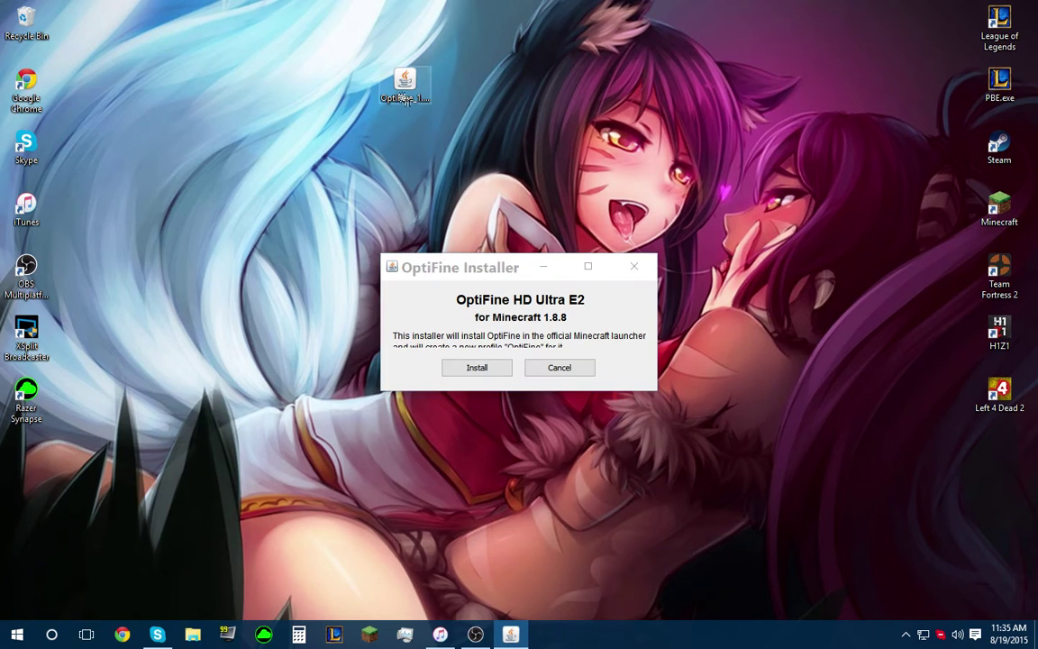
- Refresh the desktop so the jar shows its Java icon, and cancel the OptiFine Installer
mouse_move(406, 97)
mouse_down()
mouse_move(295, 247)
mouse_move(261, 431)
mouse_move(215, 350)
mouse_move(420, 125)
mouse_move(365, 90)
mouse_move(365, 104)
mouse_move(396, 101)
mouse_up()
right_click(479, 134)
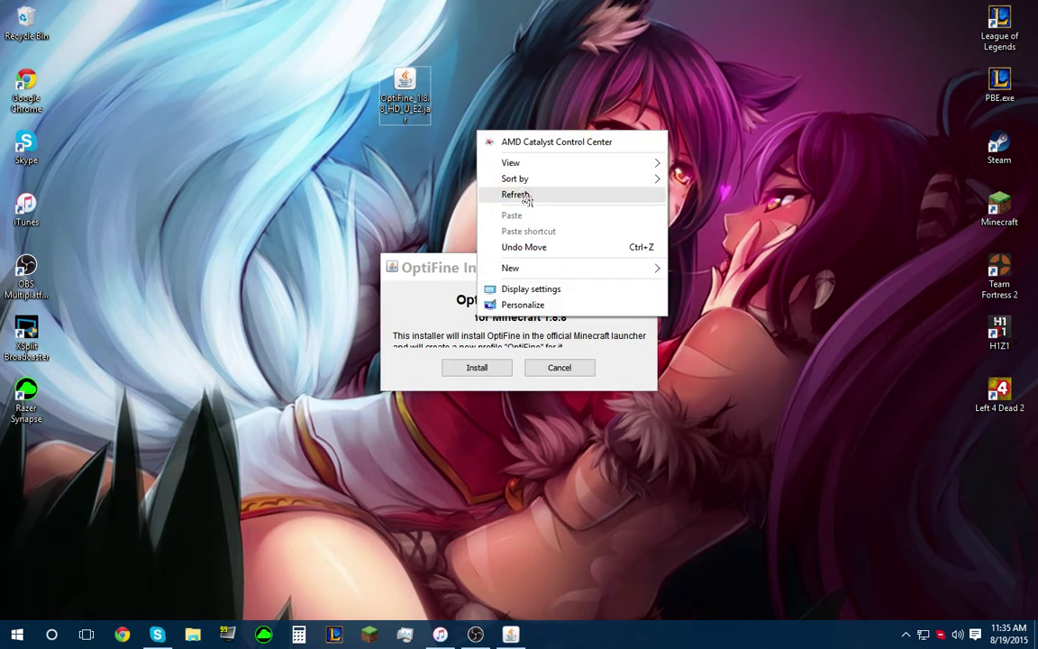
click(521, 195)
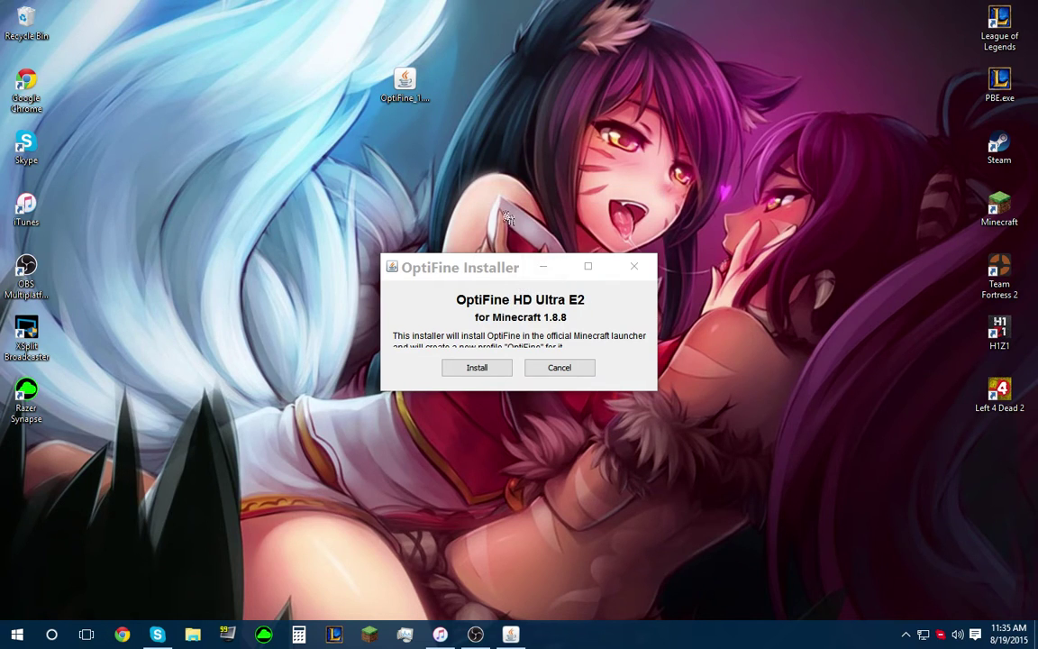
click(559, 371)
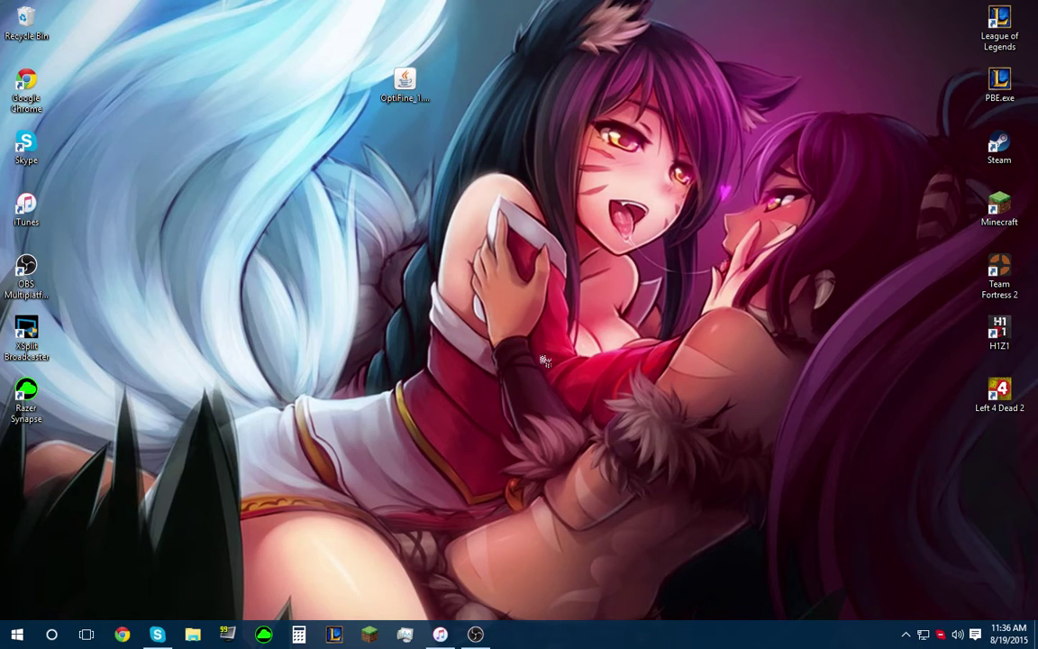